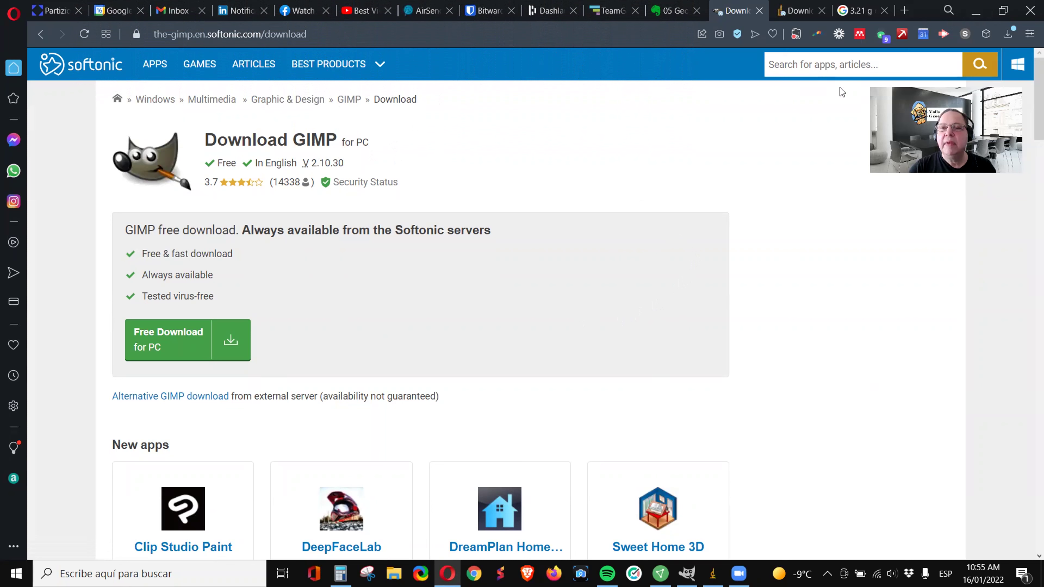
# Show Softonic's ImageJ 1.8.0 download page in Opera, then switch to the open GIMP window.
pyautogui.click(783, 11)
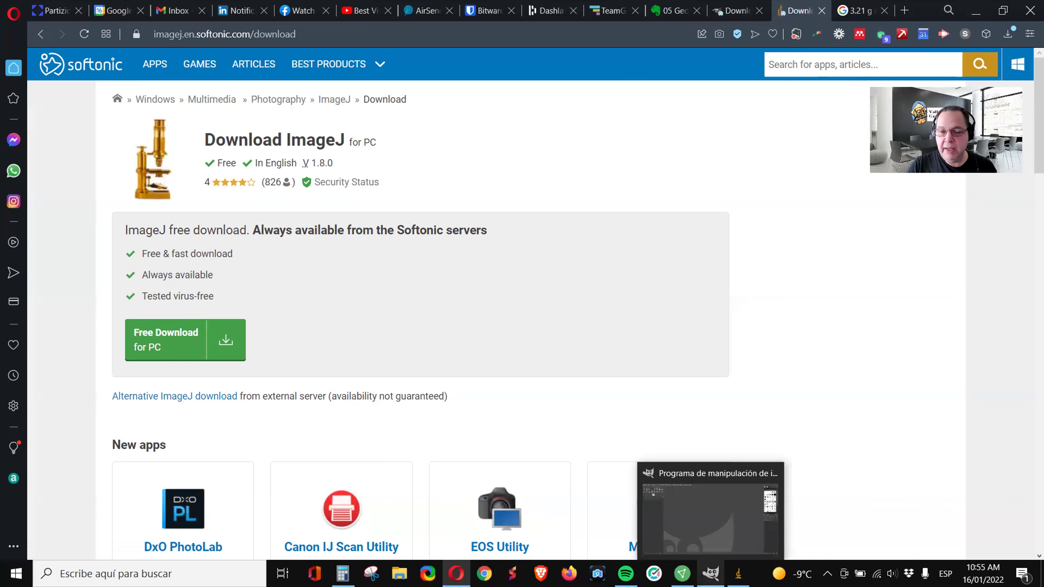
pyautogui.click(711, 574)
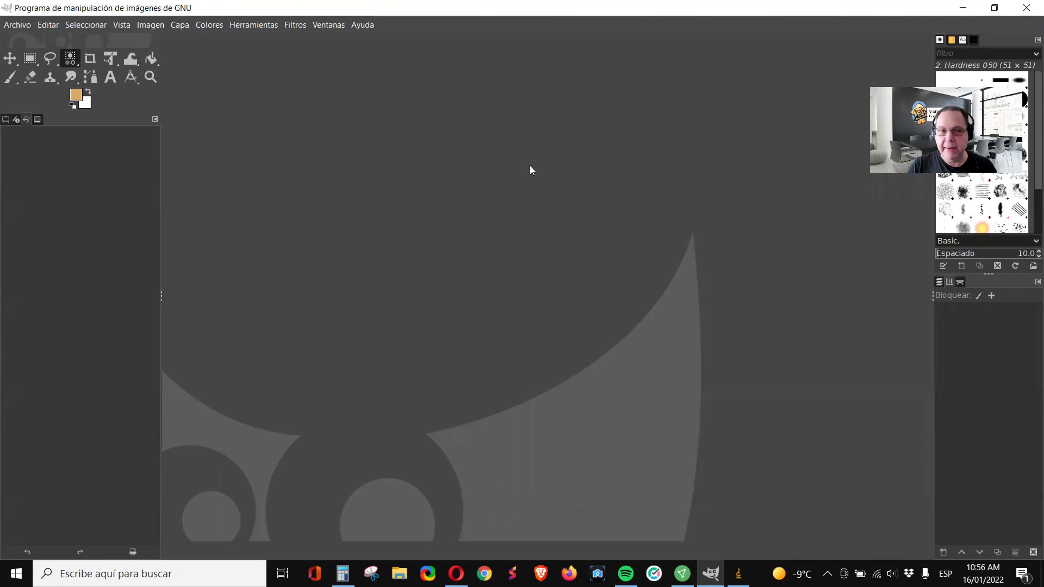
# Open the 620×561 WhatsApp pan photo from the Desktop, converting it to built-in sRGB.
pyautogui.click(16, 25)
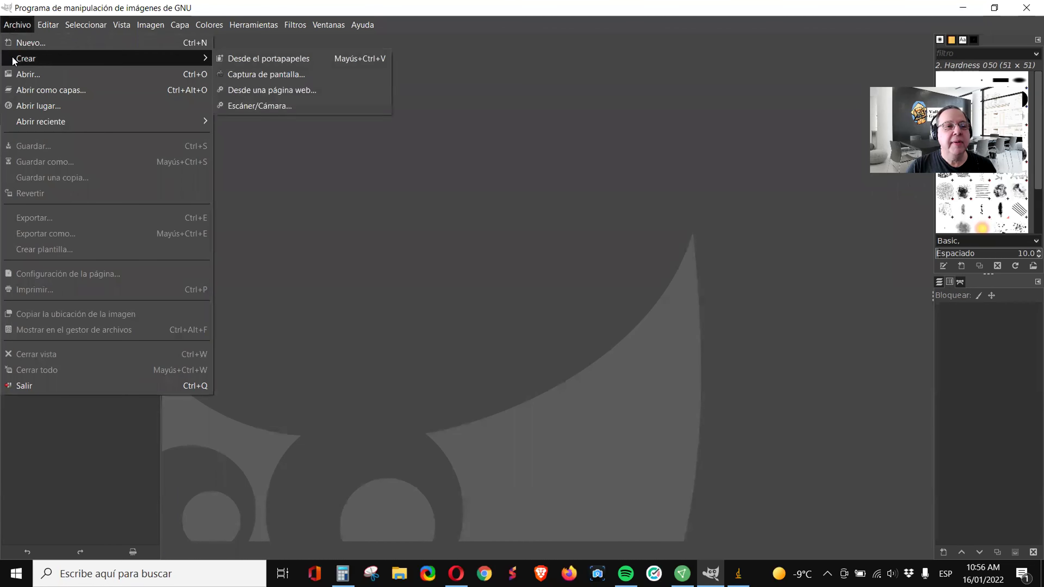
pyautogui.click(33, 74)
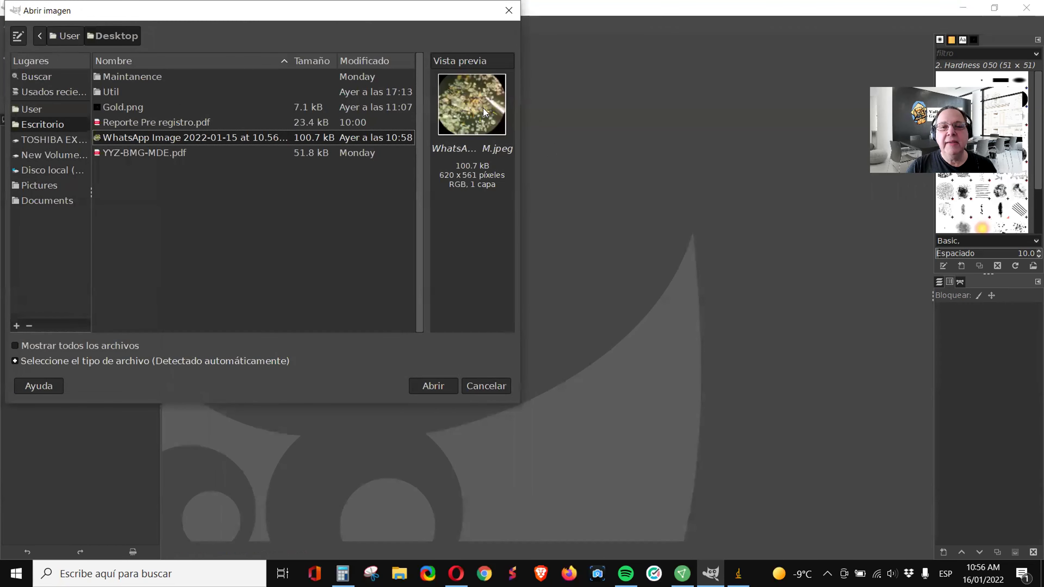
pyautogui.doubleClick(207, 136)
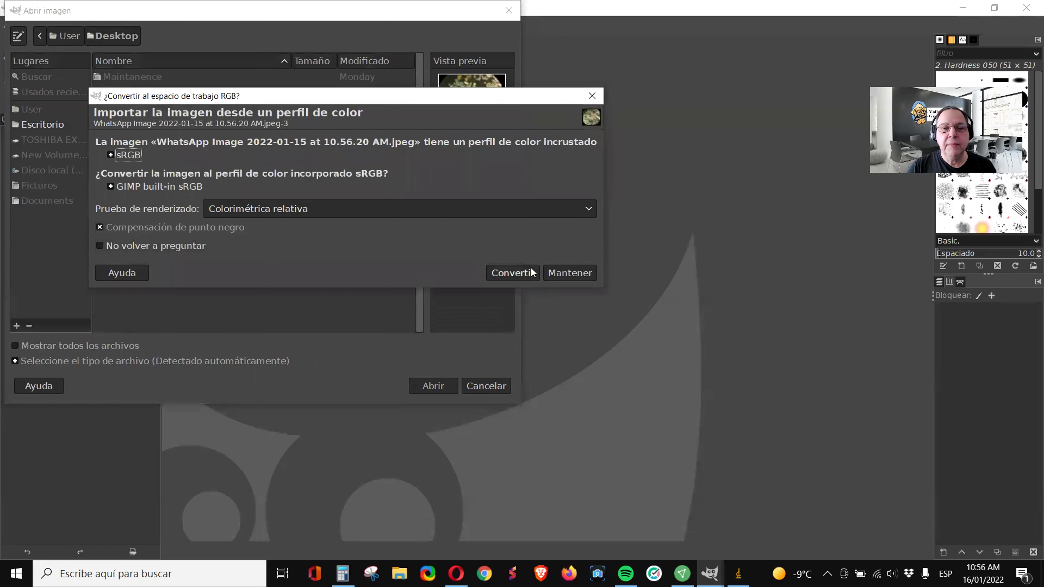
pyautogui.click(530, 273)
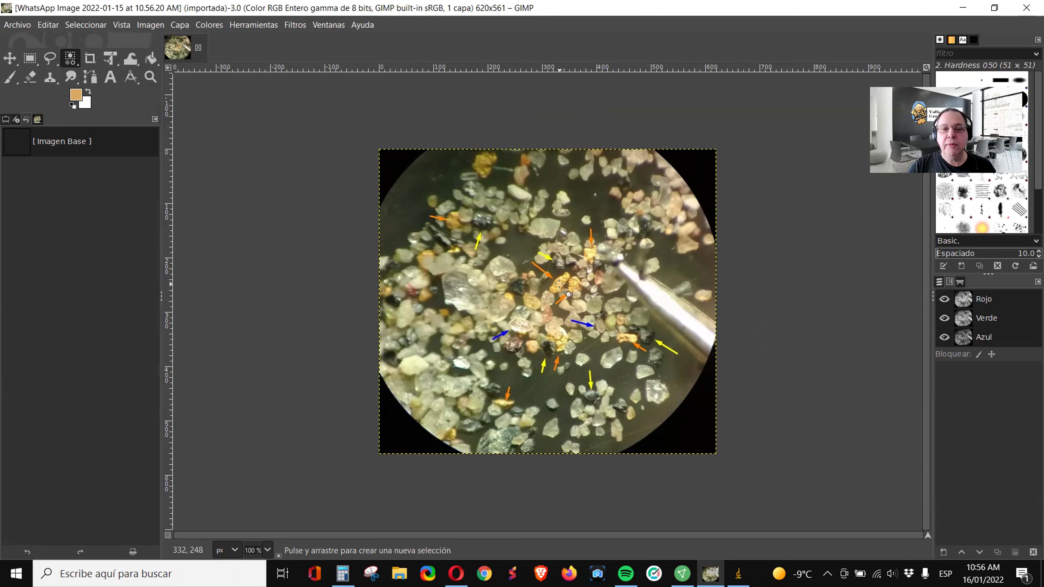
# Select two gold grains by colour and save the selection as channel 'Copia de Máscara de selección'.
pyautogui.click(559, 284)
pyautogui.click(559, 284)
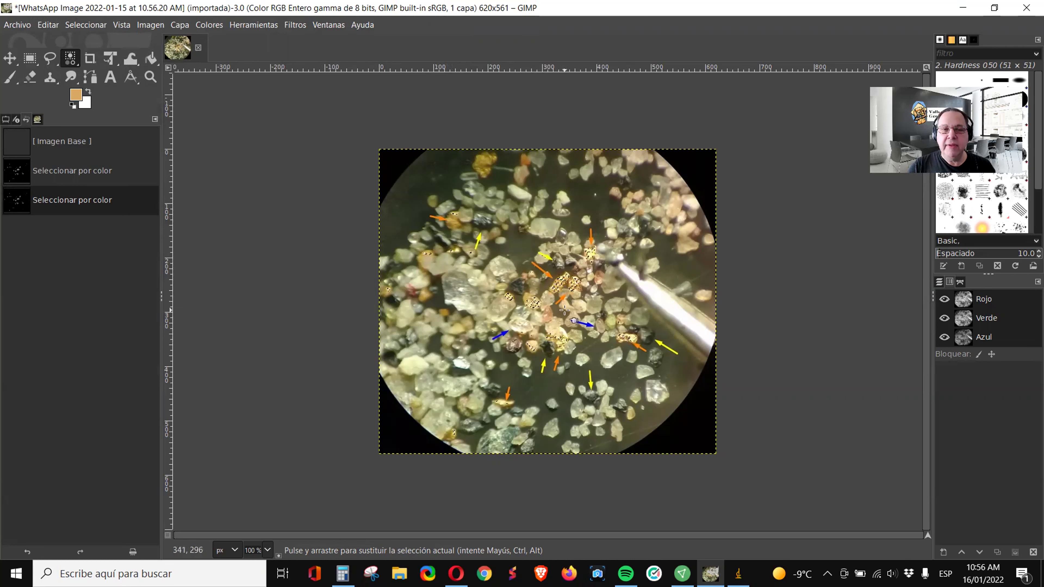
pyautogui.click(86, 25)
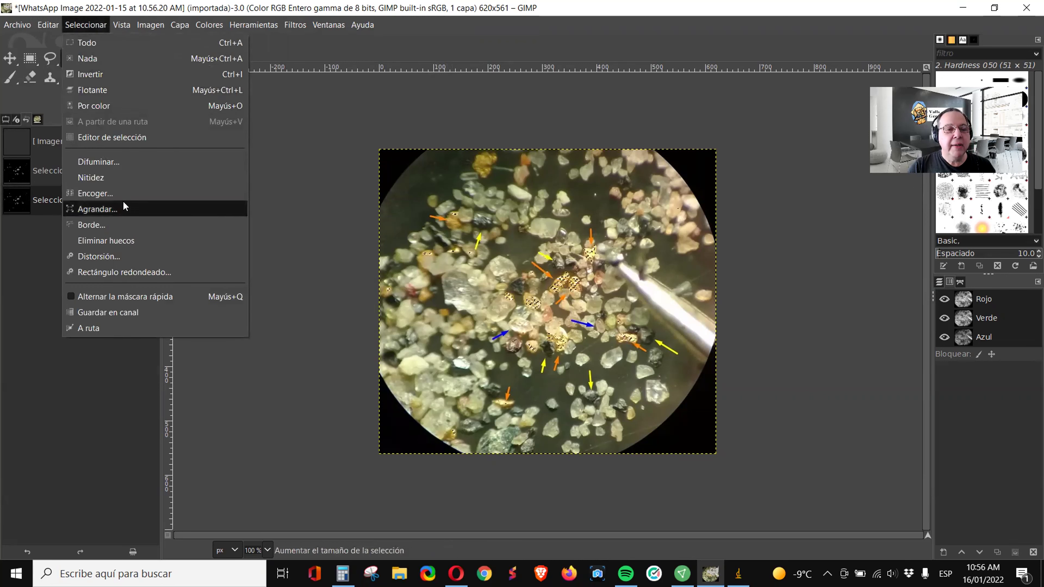
pyautogui.click(120, 314)
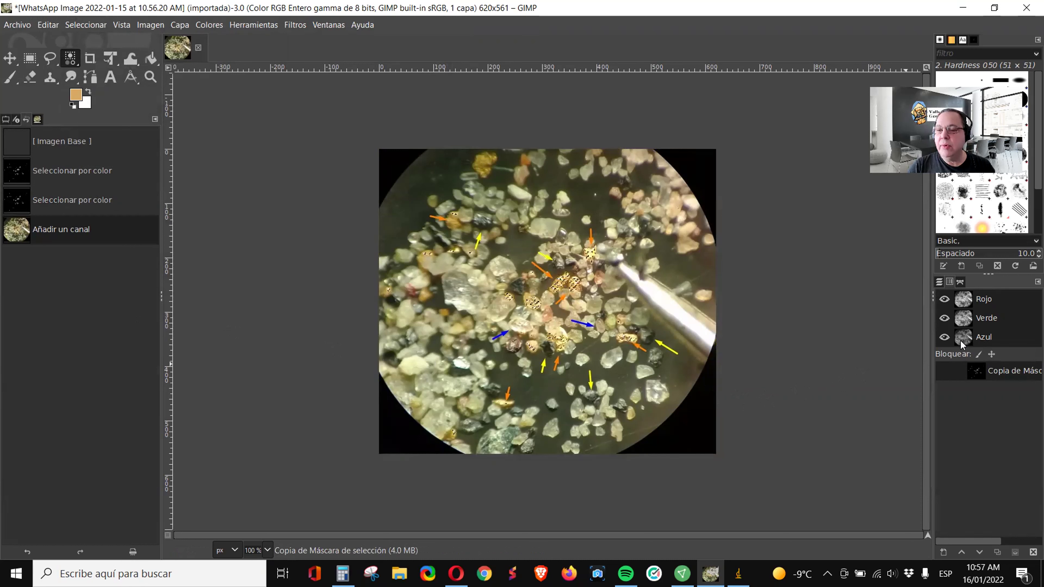
# Hide the Azul, Verde and Rojo channels so only the white-on-black gold mask shows.
pyautogui.click(945, 337)
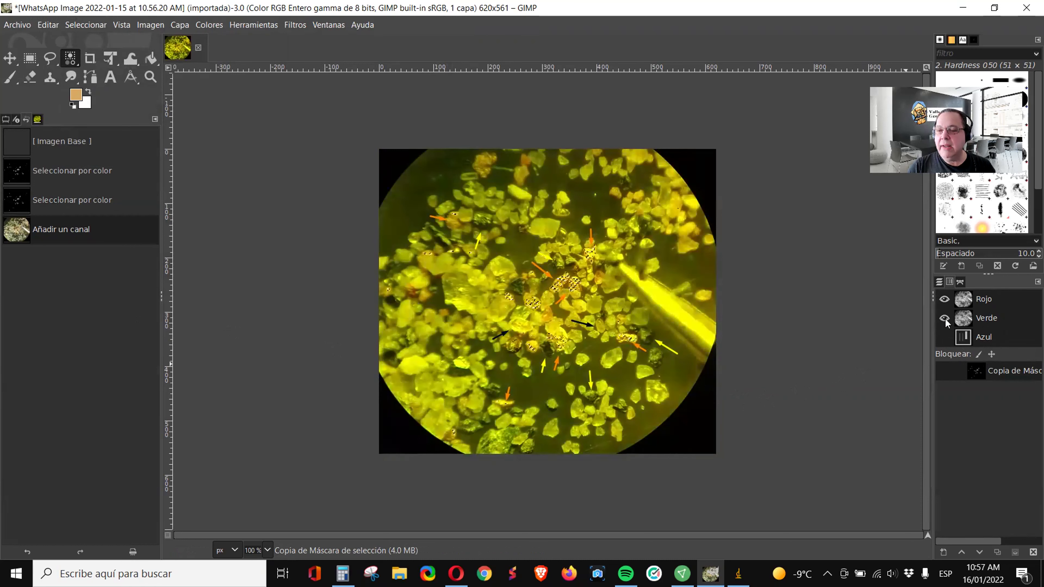
pyautogui.click(946, 320)
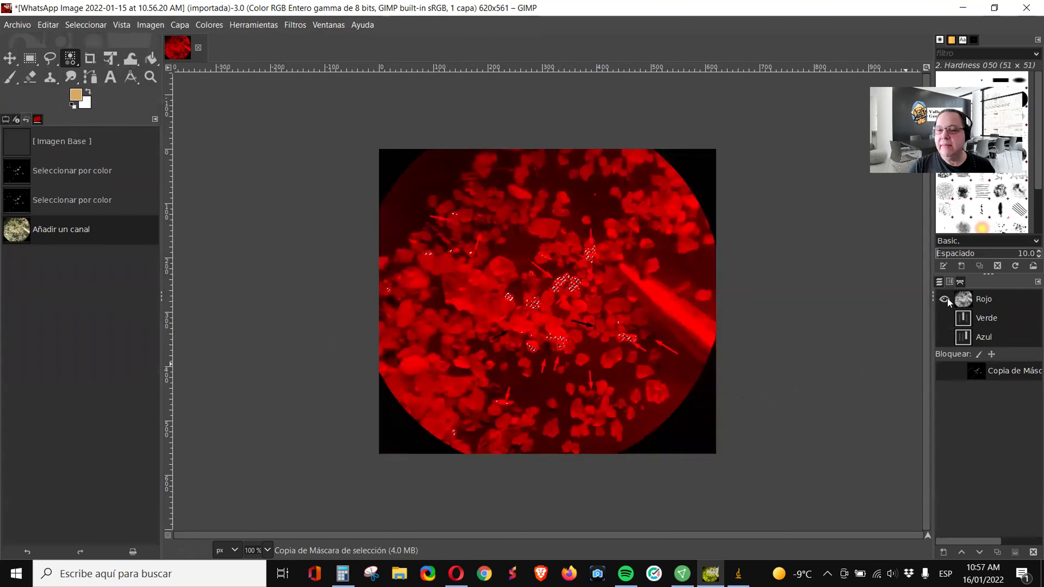
pyautogui.click(947, 297)
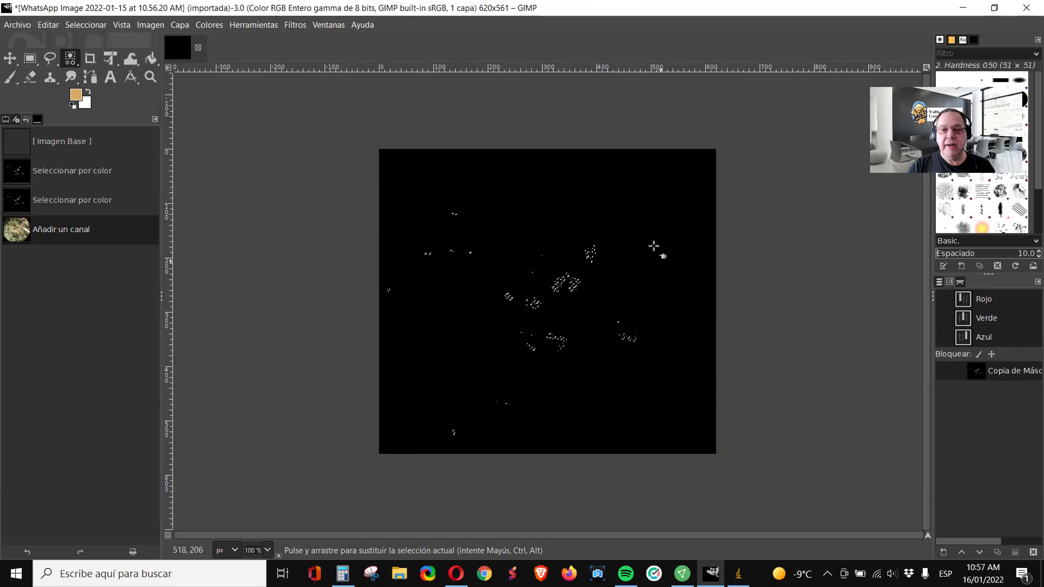
pyautogui.click(16, 25)
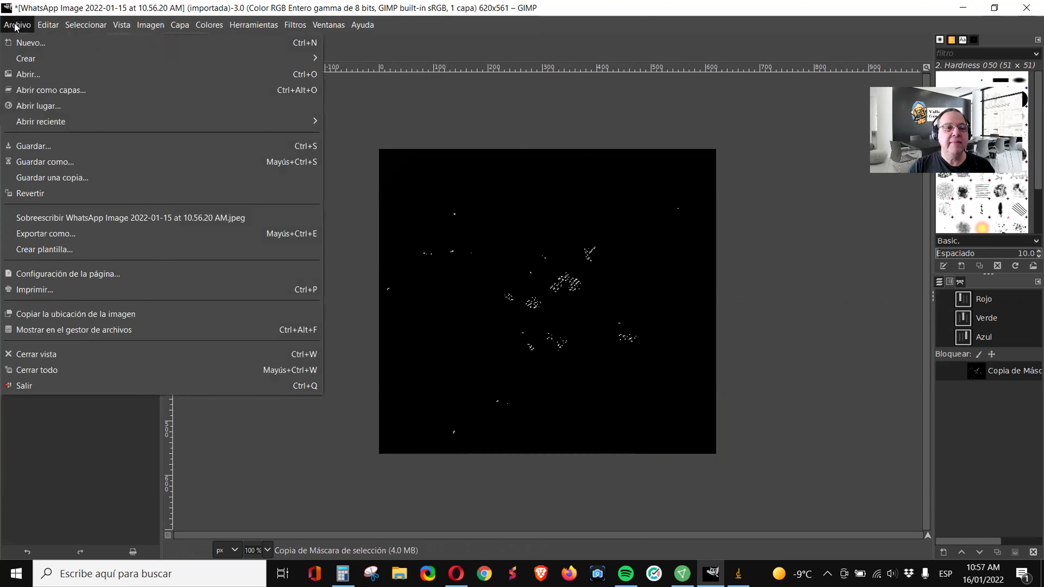
# Export the mask to the Desktop as Gold.png, overwriting the existing file.
pyautogui.click(27, 234)
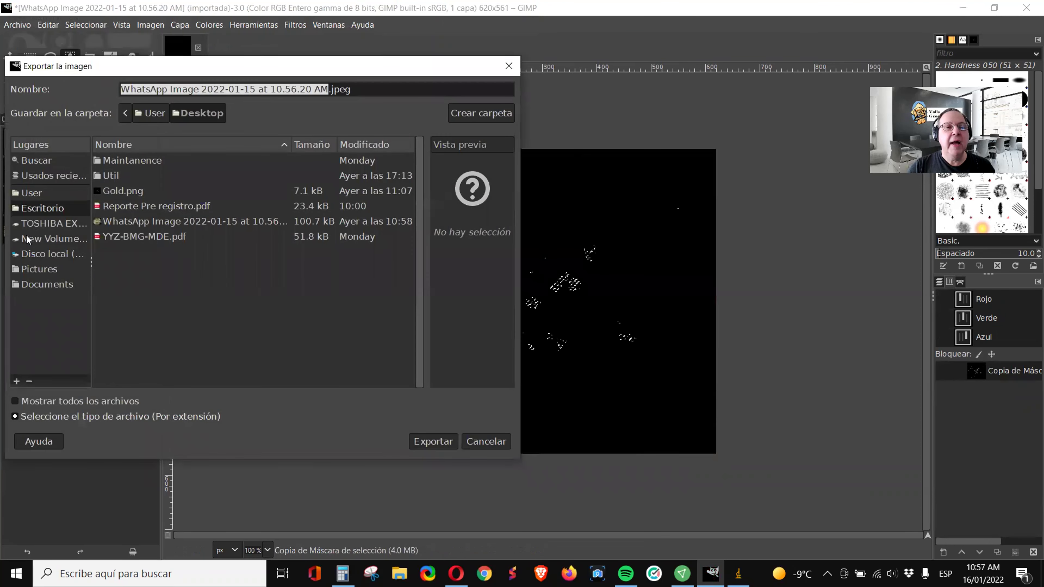
pyautogui.click(127, 196)
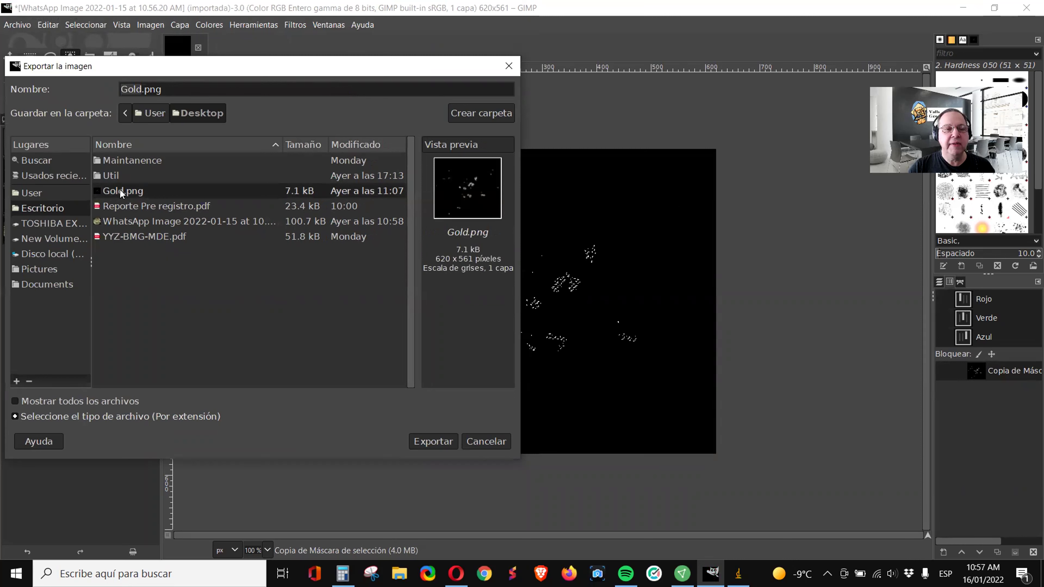
pyautogui.click(438, 443)
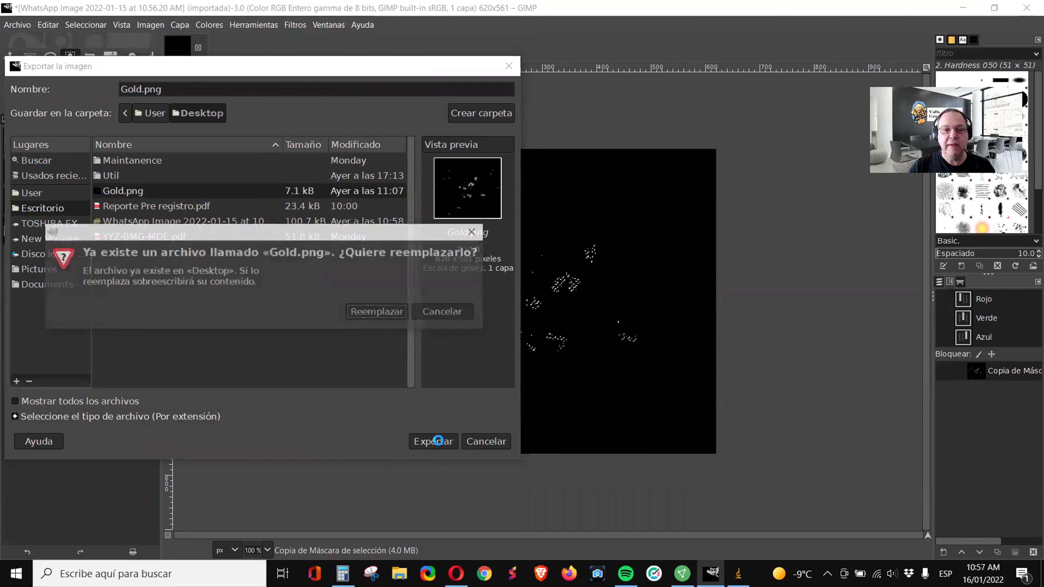
pyautogui.click(360, 312)
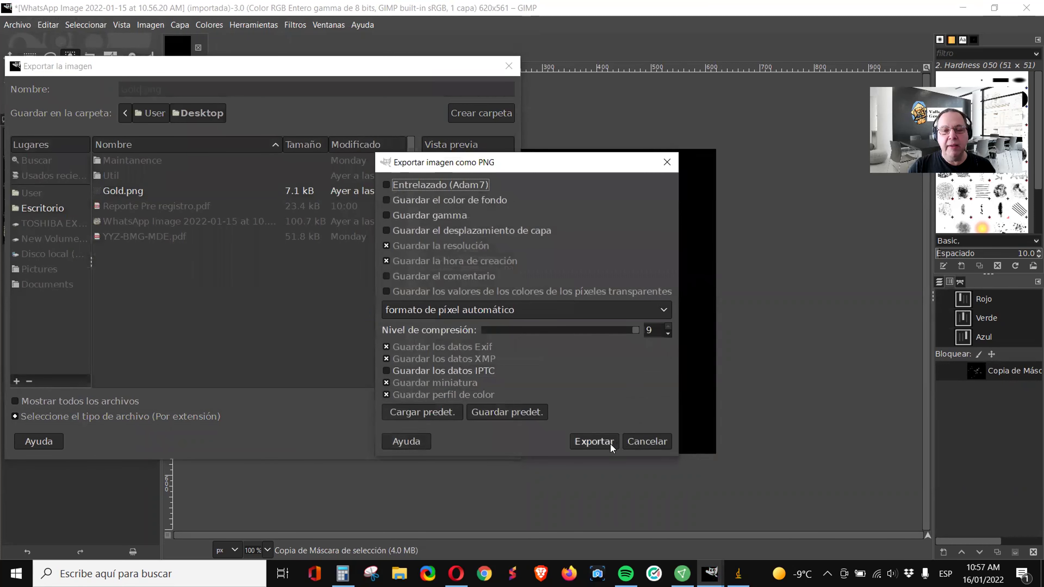
pyautogui.click(594, 442)
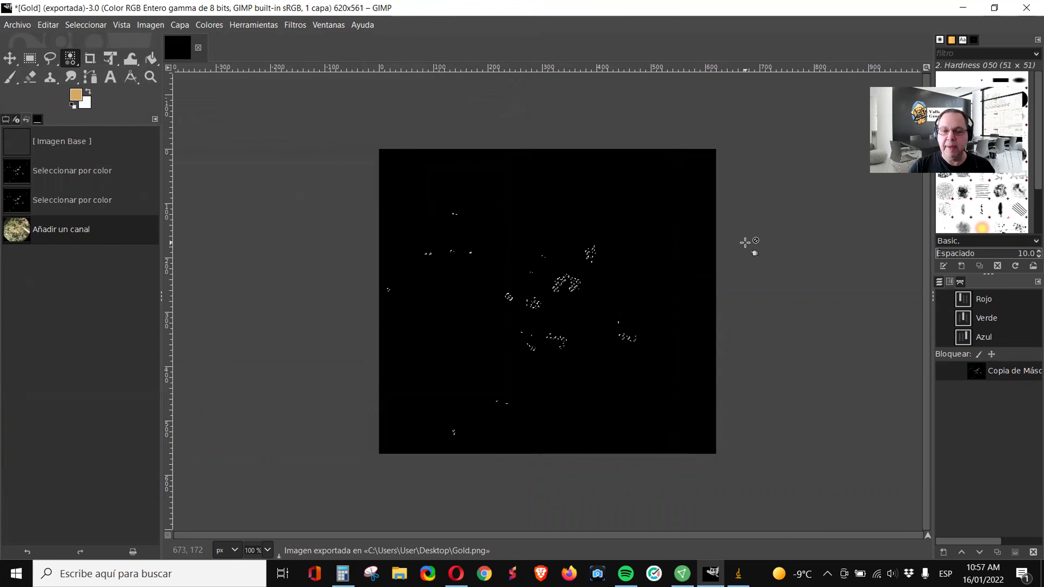
# Bring ImageJ forward and quit GIMP, discarding its unsaved changes.
pyautogui.moveTo(738, 573)
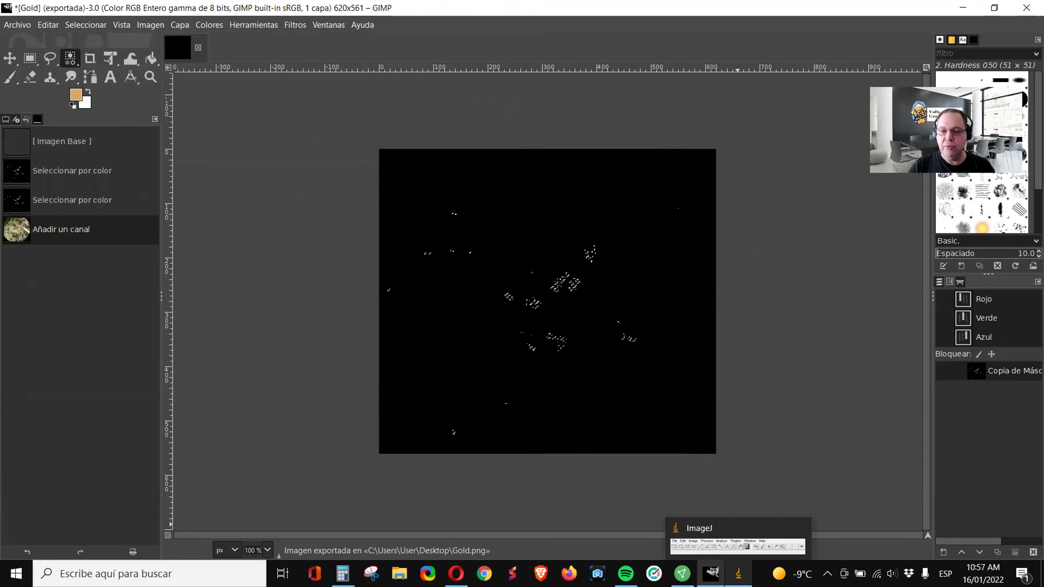
pyautogui.click(739, 574)
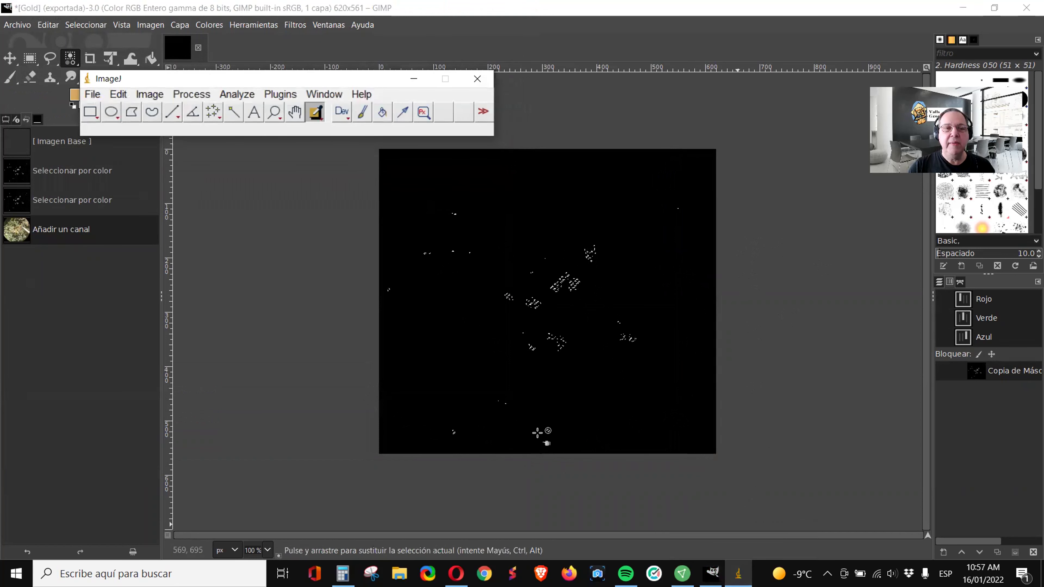
pyautogui.click(1021, 6)
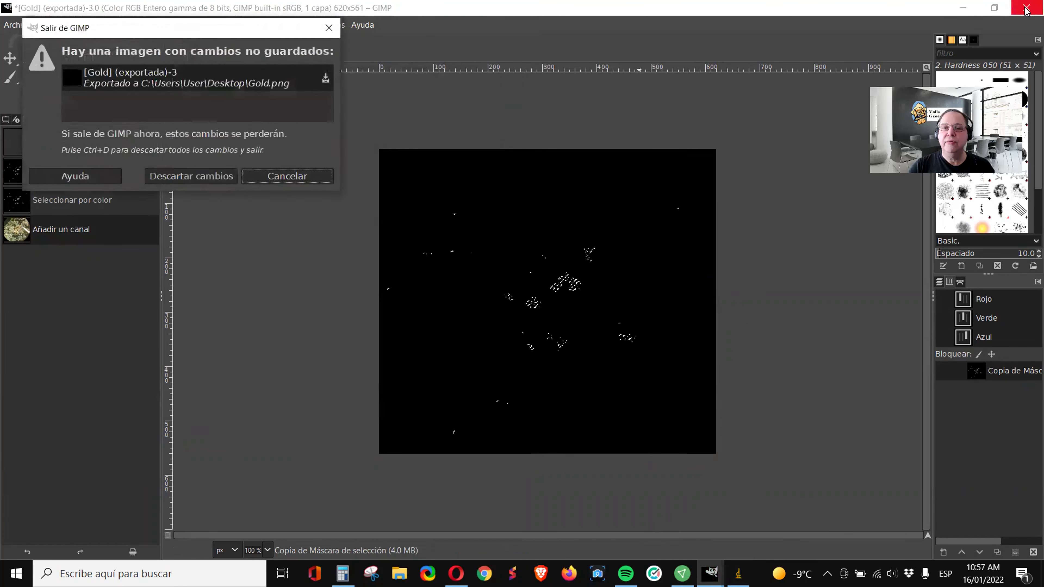
pyautogui.click(200, 173)
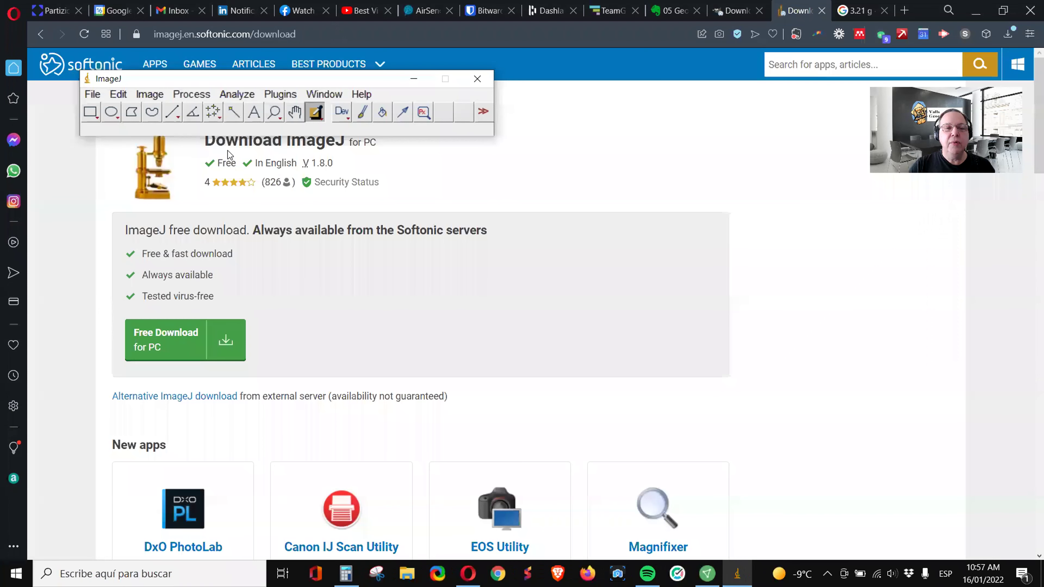
# Open Gold.png in ImageJ, move its window left, and display its histogram (347820 pixels, mean 0.888).
pyautogui.click(92, 95)
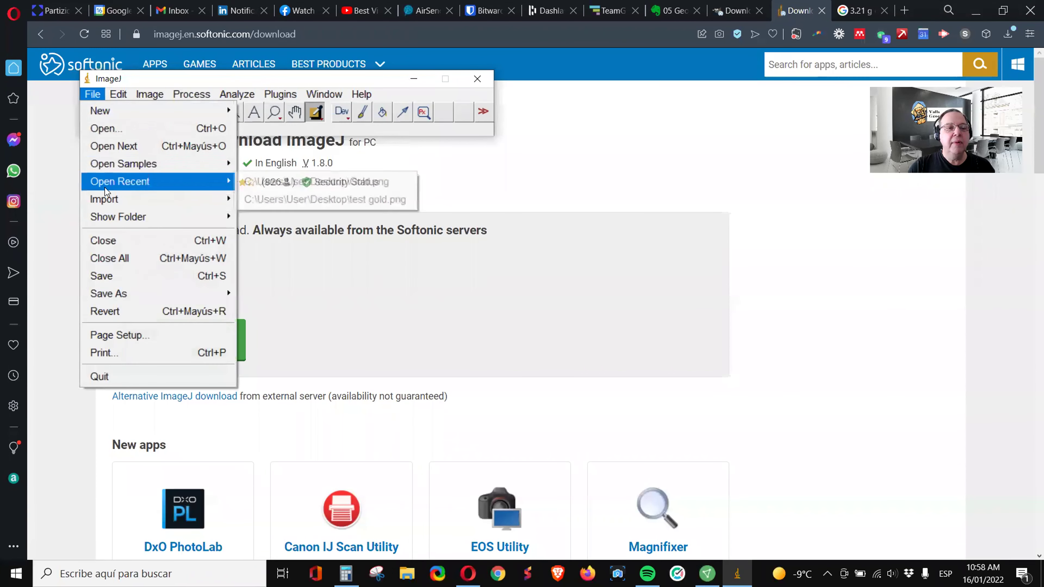
pyautogui.click(108, 132)
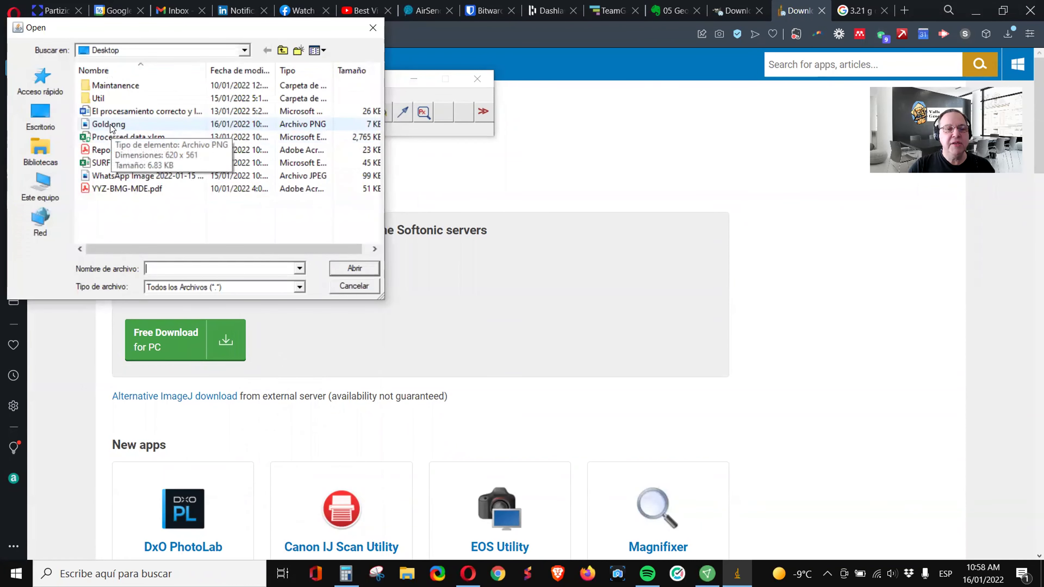
pyautogui.doubleClick(110, 125)
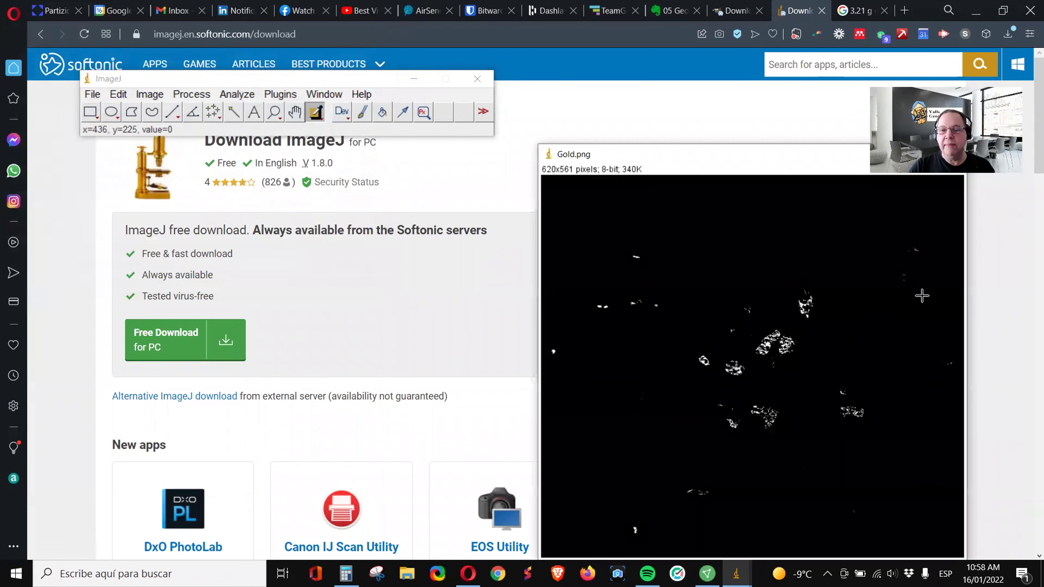
pyautogui.moveTo(709, 159); pyautogui.dragTo(276, 166)
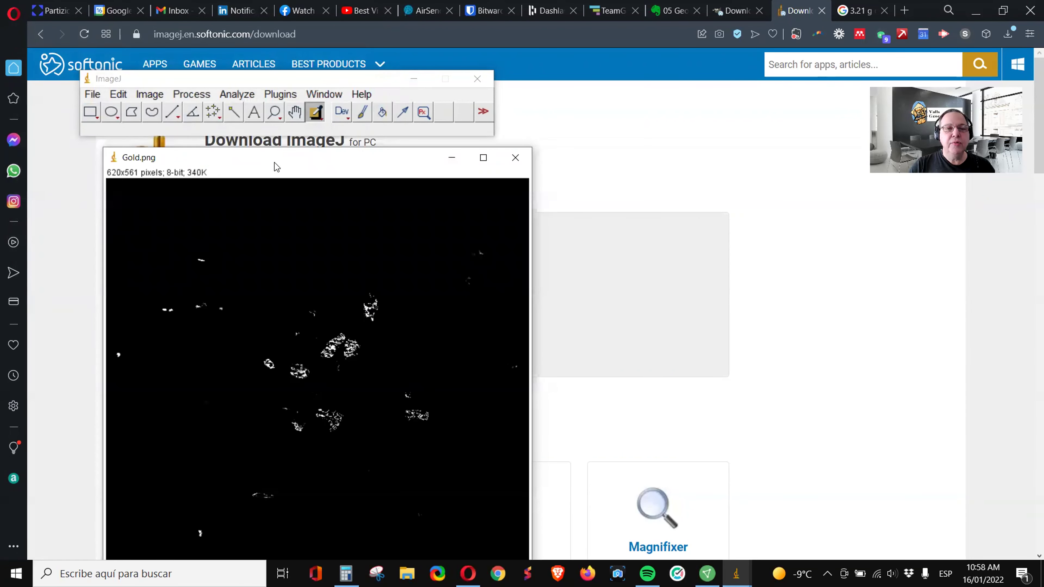
pyautogui.click(238, 95)
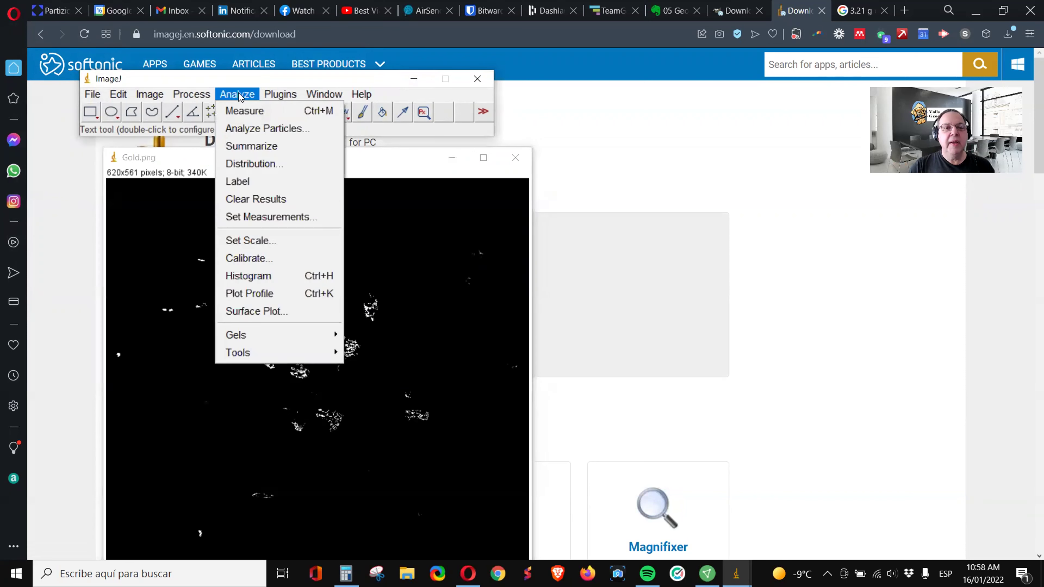
pyautogui.click(294, 277)
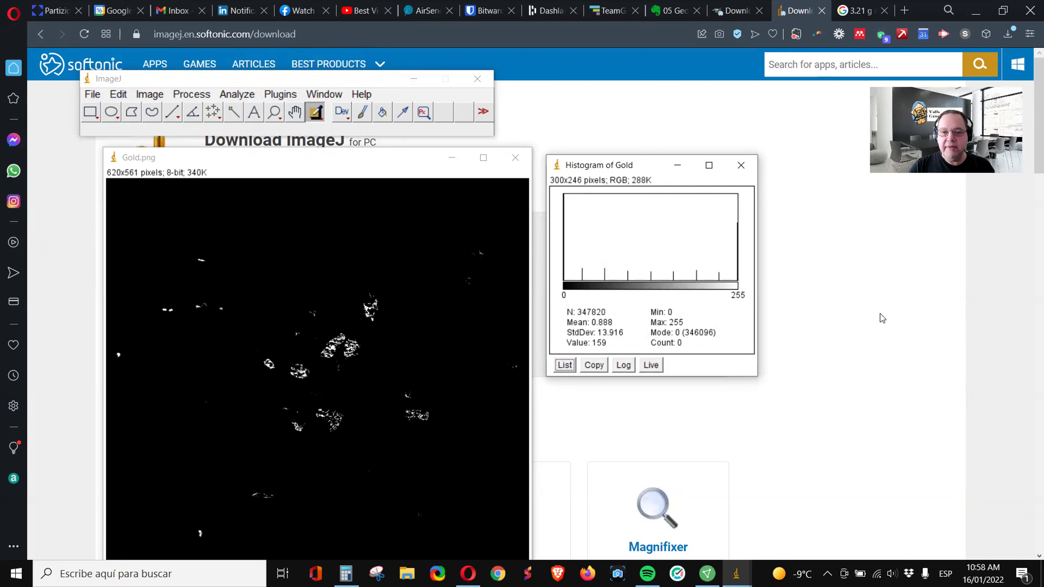
# List the histogram values, checking 346096 pixels at 0 and 766 white pixels at 255.
pyautogui.click(566, 365)
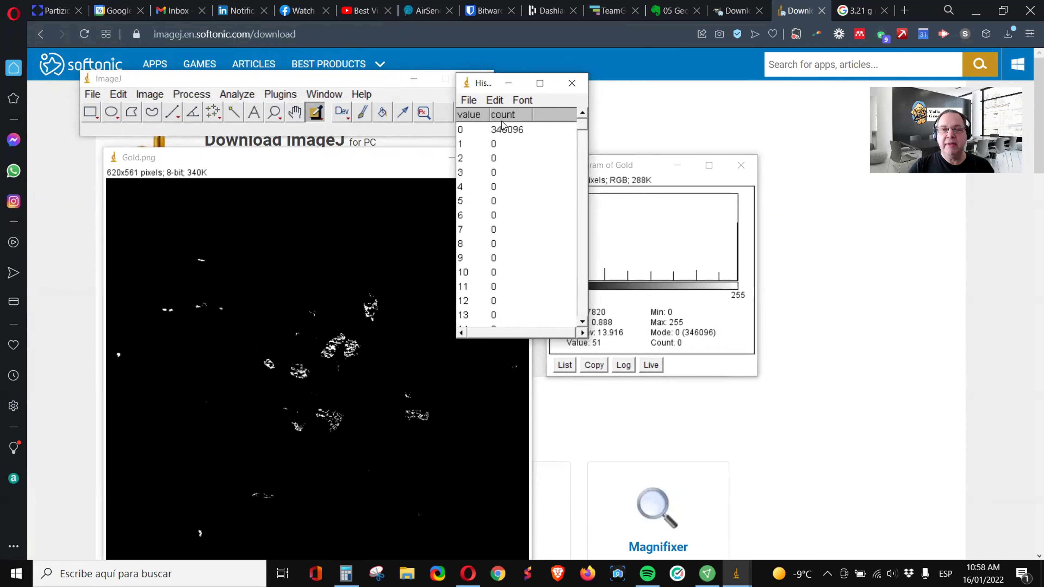
pyautogui.moveTo(583, 123); pyautogui.dragTo(605, 323)
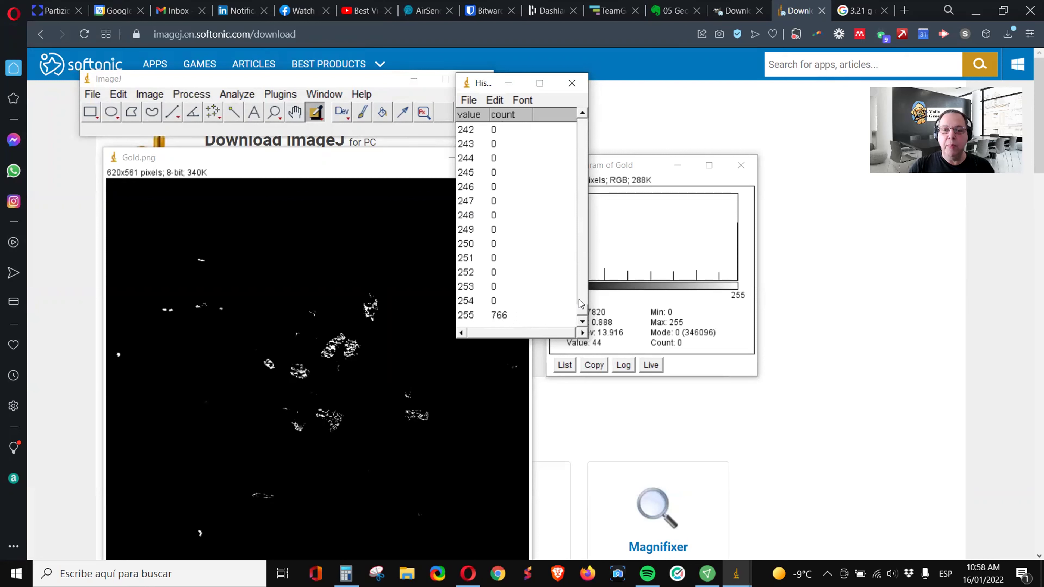
pyautogui.moveTo(583, 309); pyautogui.dragTo(582, 130)
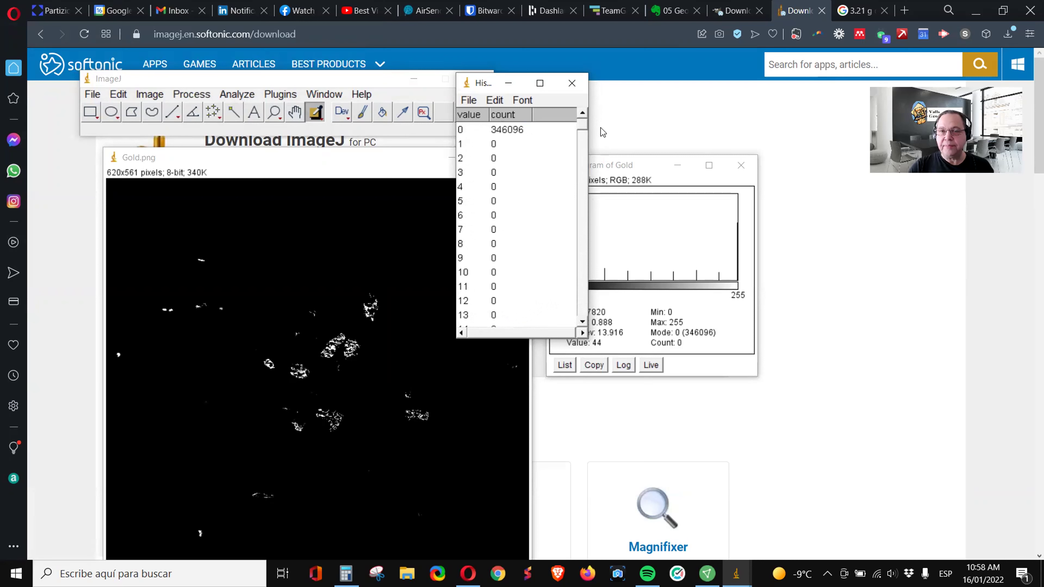
pyautogui.moveTo(582, 129); pyautogui.dragTo(583, 325)
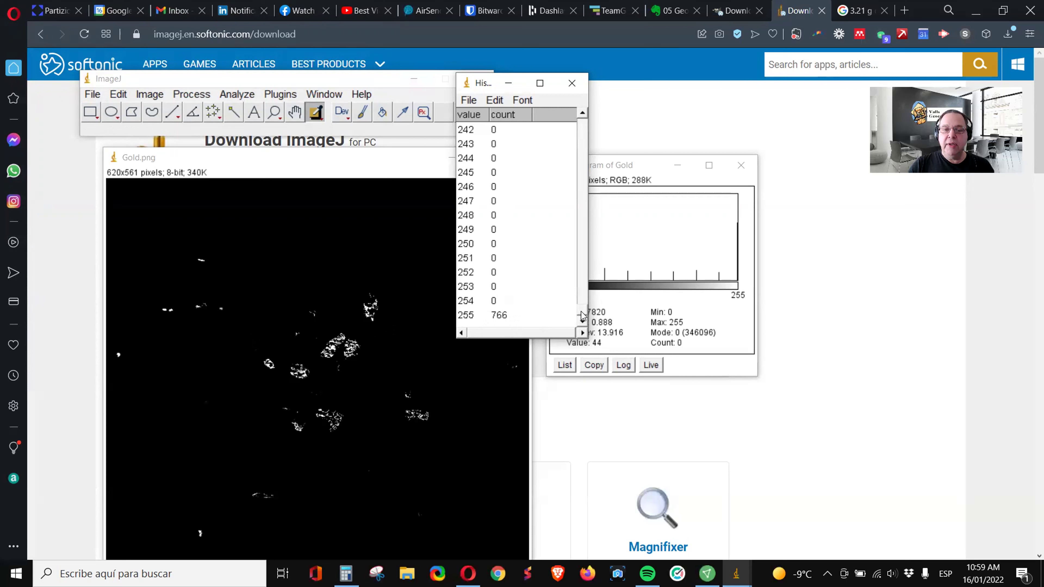
pyautogui.moveTo(582, 316); pyautogui.dragTo(607, 125)
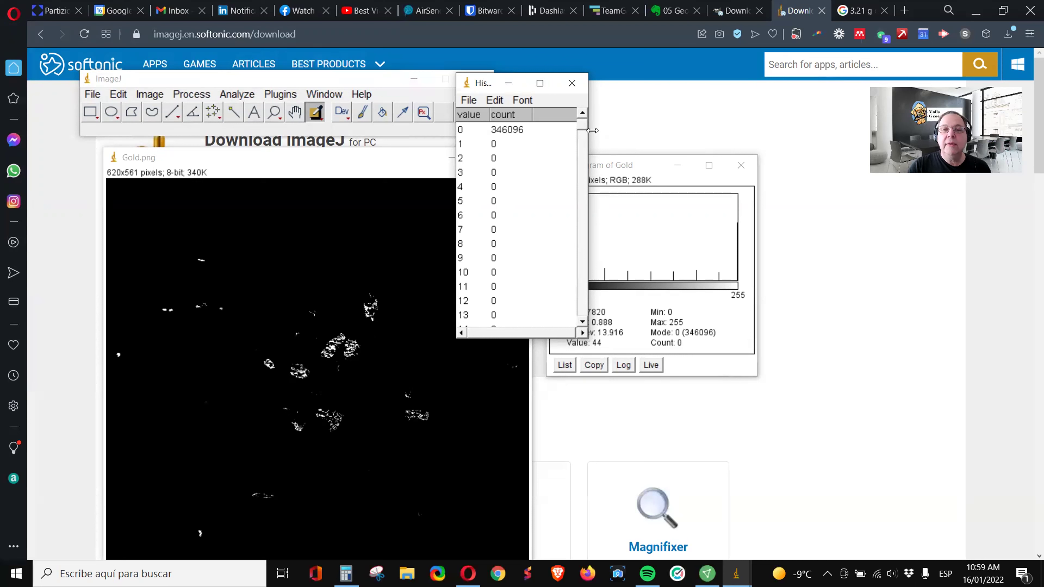
pyautogui.moveTo(583, 123); pyautogui.dragTo(584, 314)
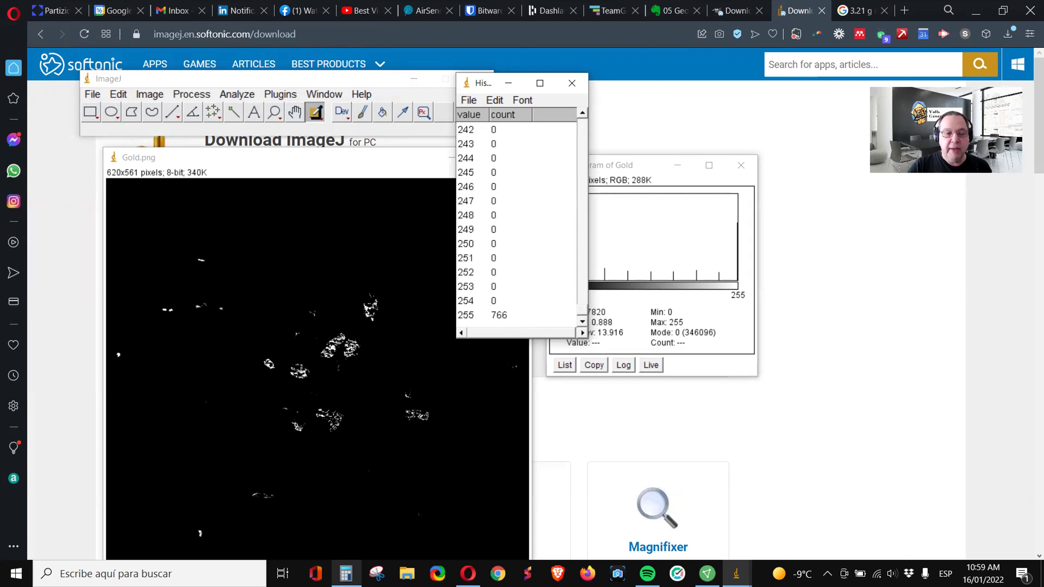
# In Windows Calculator, enter 766 × 100 and start a division.
pyautogui.click(346, 573)
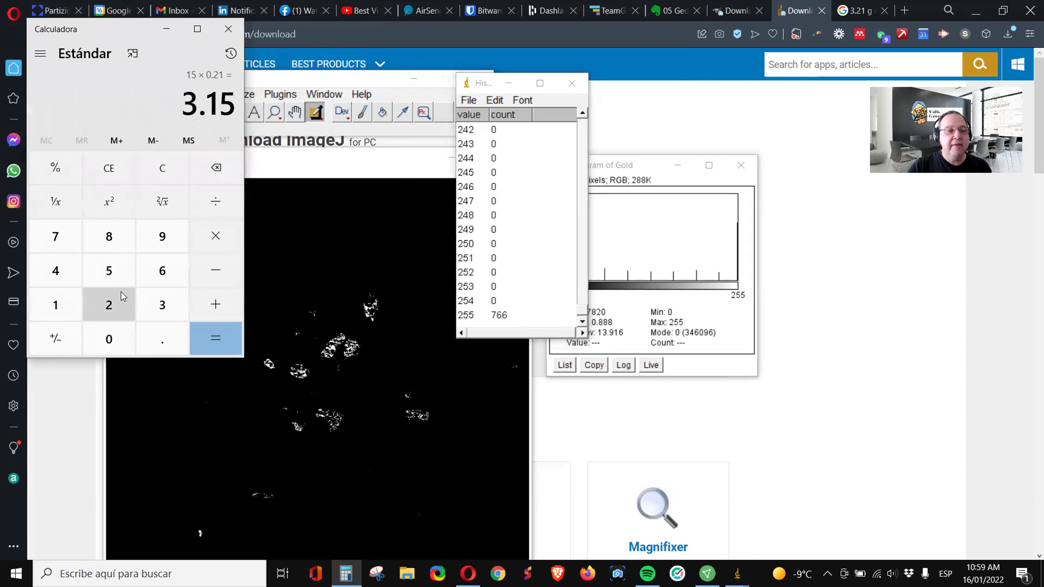
pyautogui.click(55, 236)
pyautogui.click(163, 270)
pyautogui.click(163, 270)
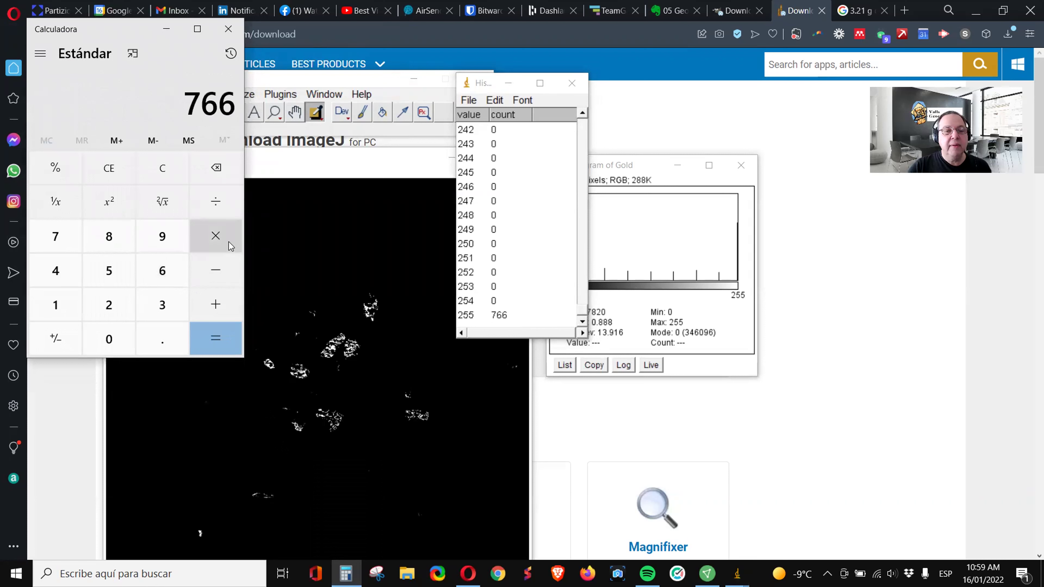
pyautogui.click(215, 235)
pyautogui.click(55, 305)
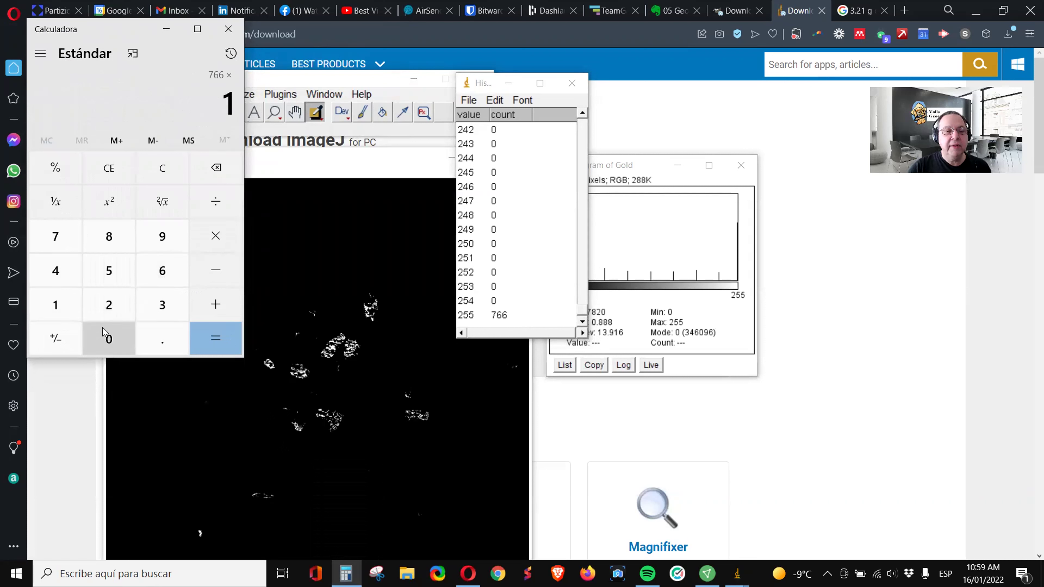
pyautogui.click(109, 339)
pyautogui.click(109, 339)
pyautogui.click(216, 204)
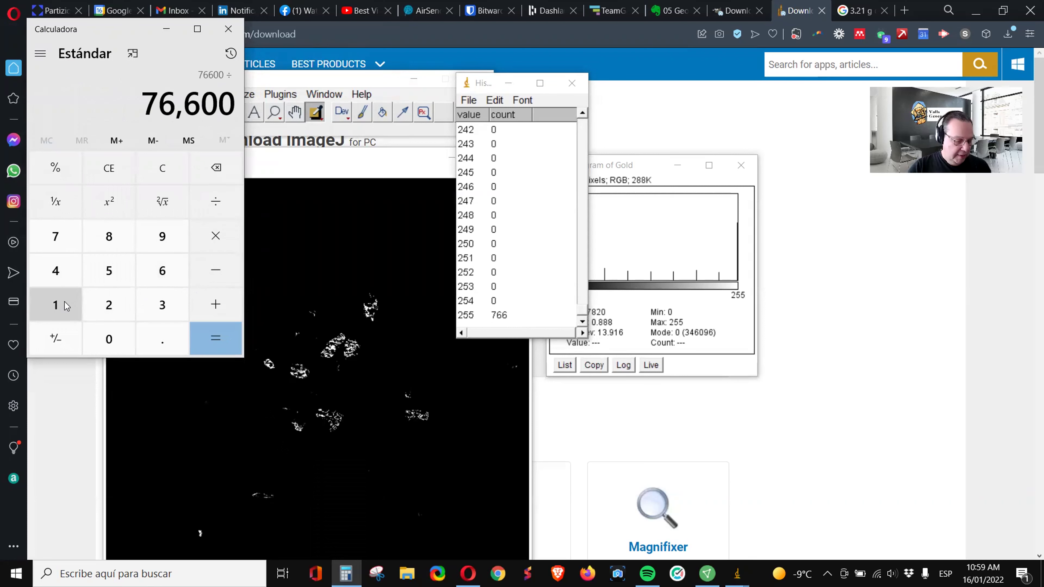
# Divide by 346882 to get a gold share of 0.2208243725532025 percent.
pyautogui.click(163, 305)
pyautogui.click(55, 271)
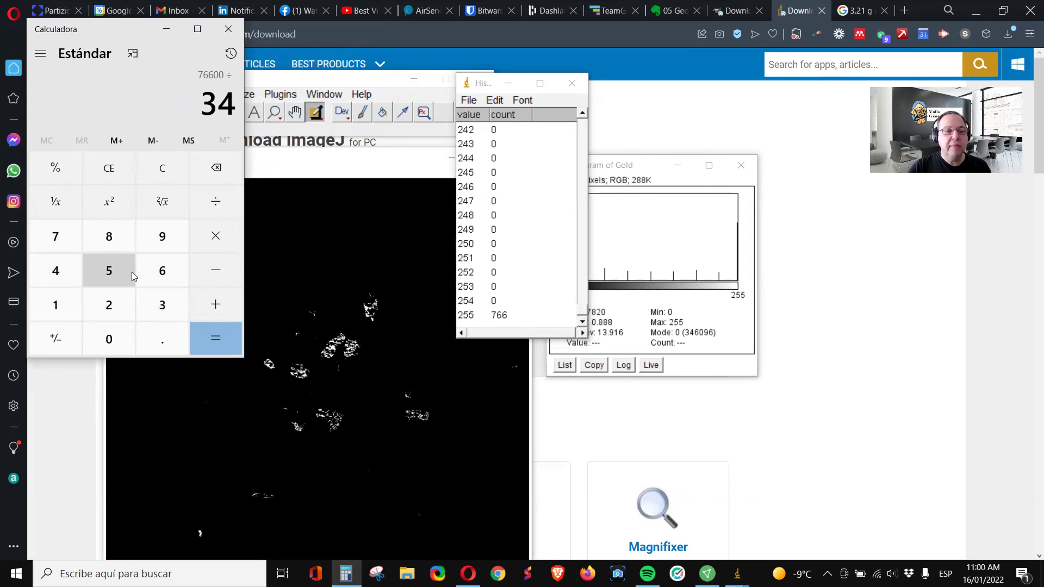
pyautogui.click(171, 272)
pyautogui.doubleClick(126, 235)
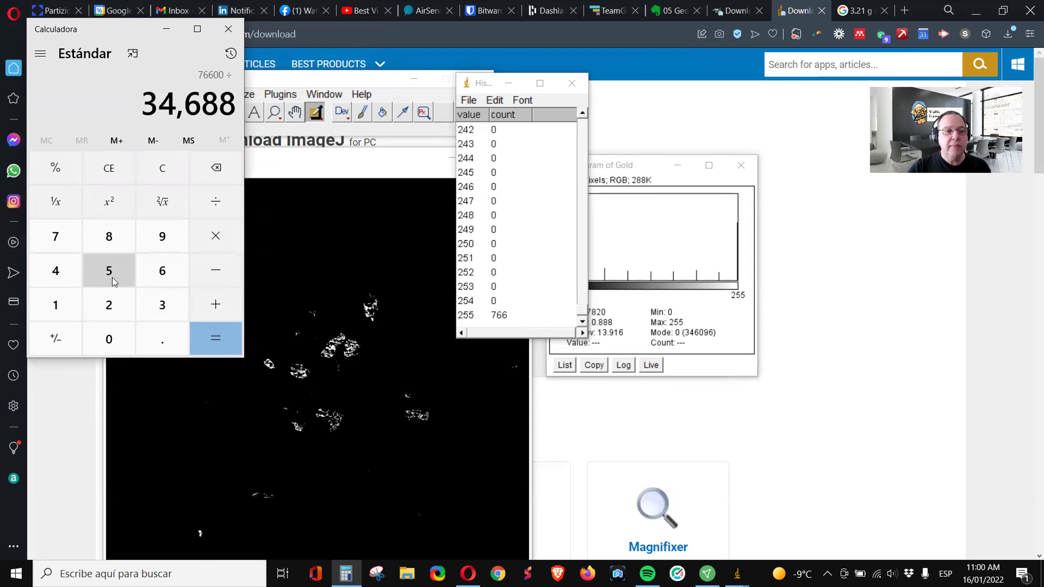
pyautogui.click(115, 305)
pyautogui.click(207, 340)
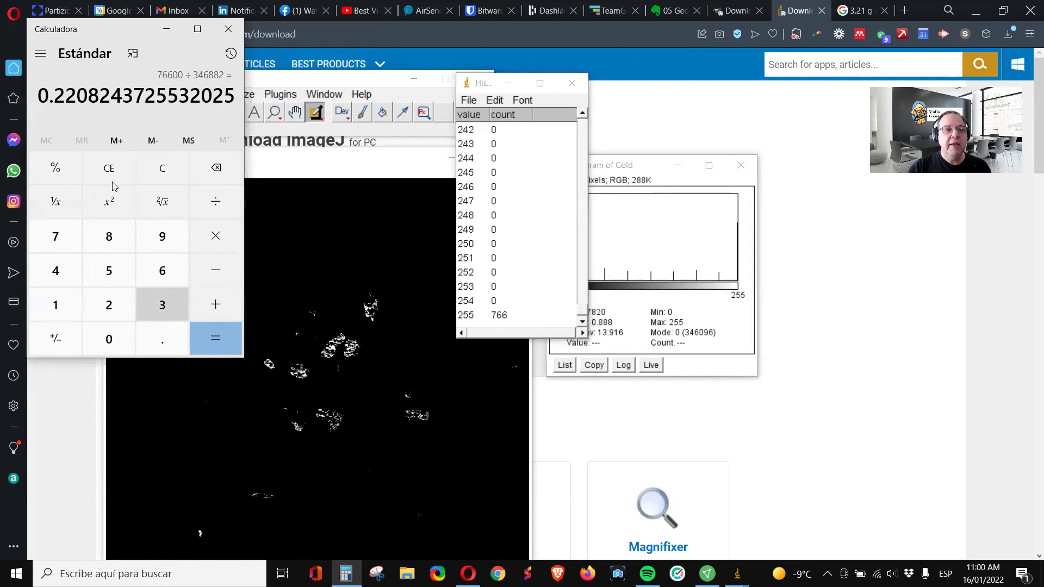